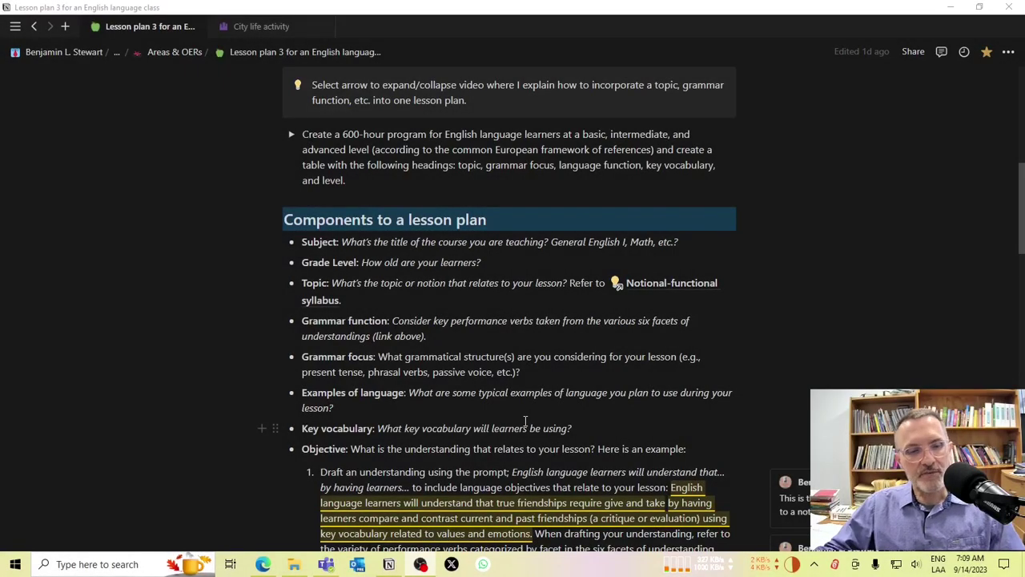
# Scroll through the lesson-plan template and highlight the four Reflection questions
pyautogui.scroll(3, 774, 350)
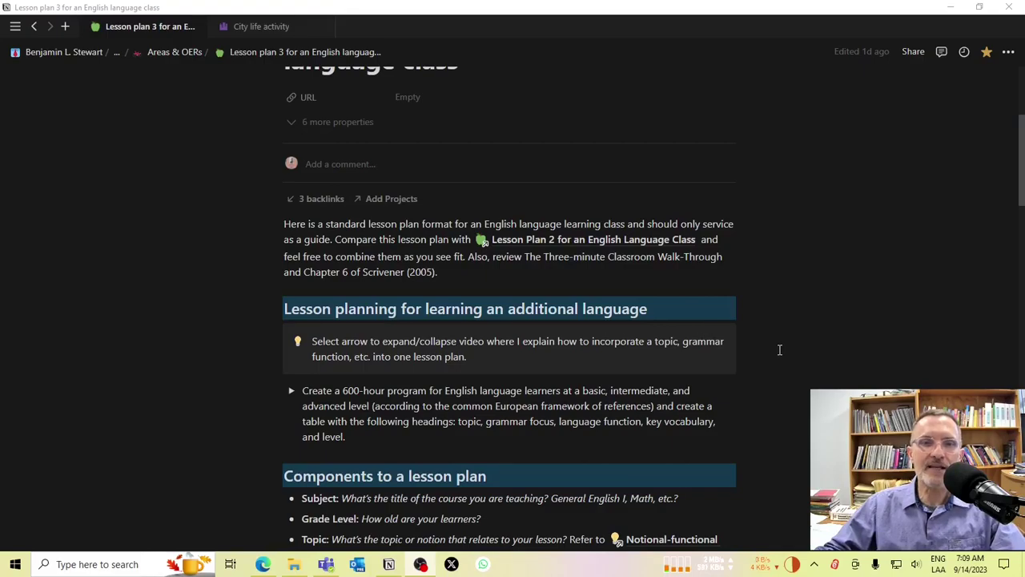
pyautogui.scroll(2, 786, 350)
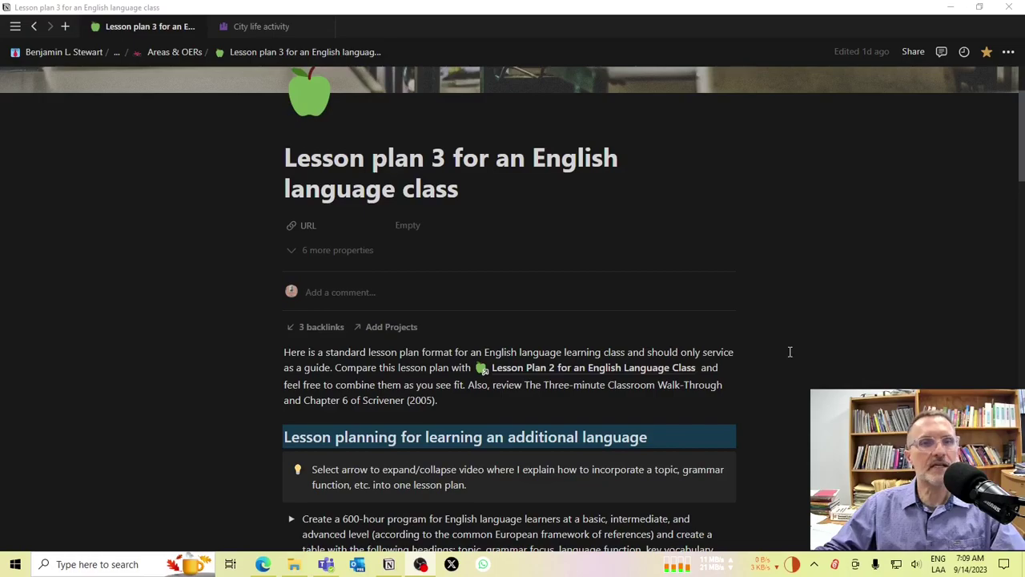
pyautogui.scroll(-4, 781, 353)
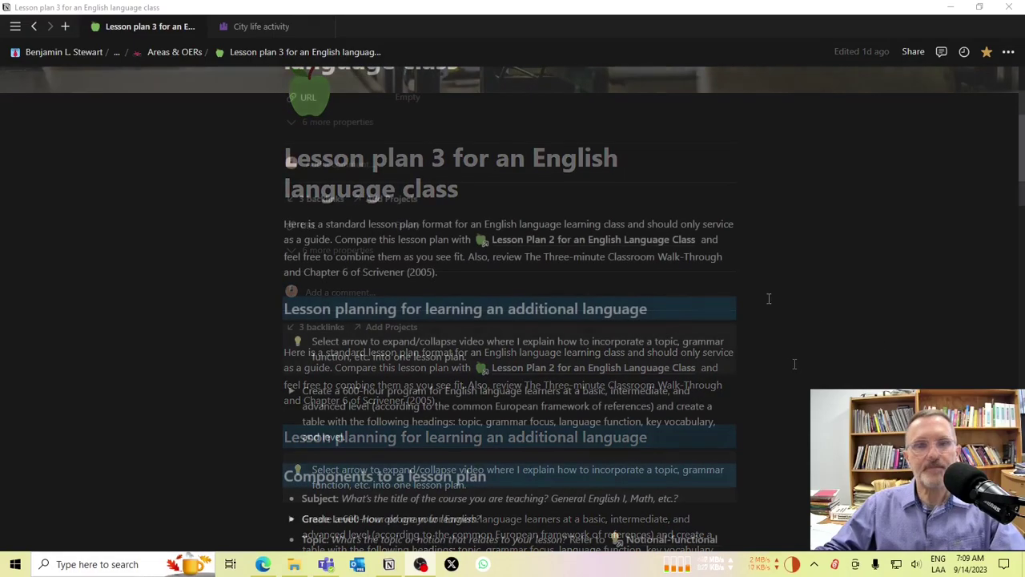
pyautogui.scroll(-2, 392, 361)
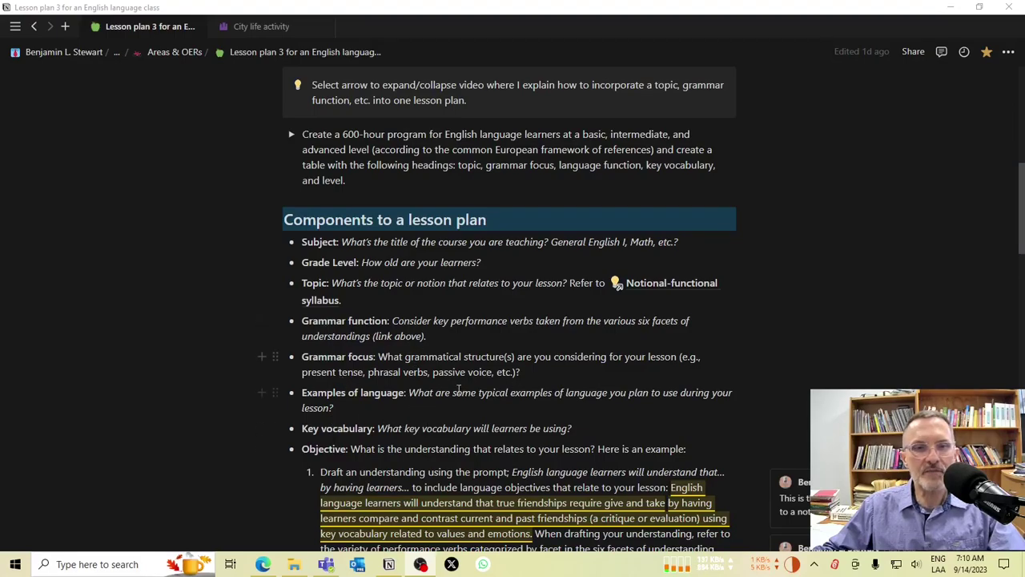
pyautogui.scroll(-3, 393, 408)
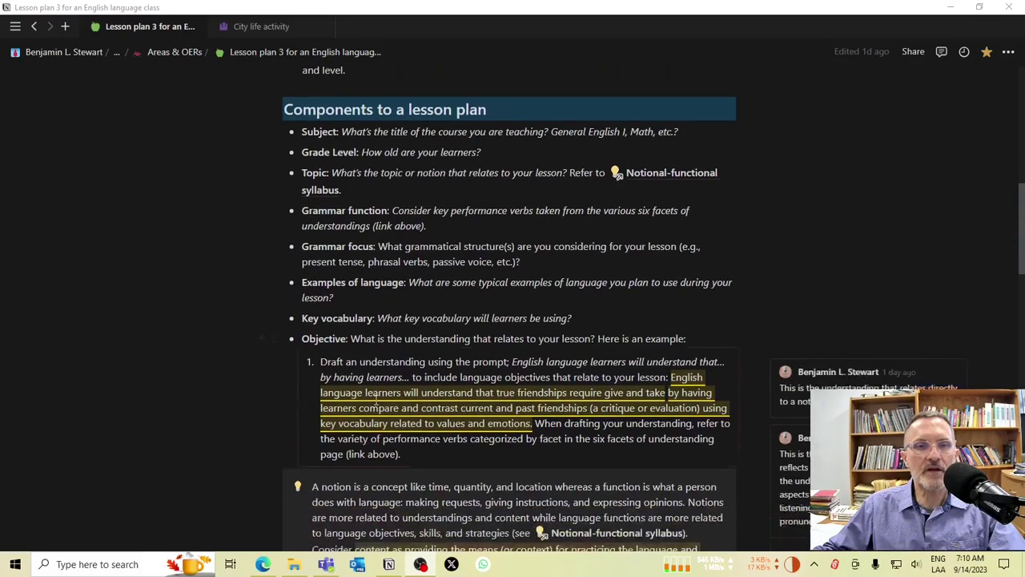
pyautogui.scroll(-3, 376, 404)
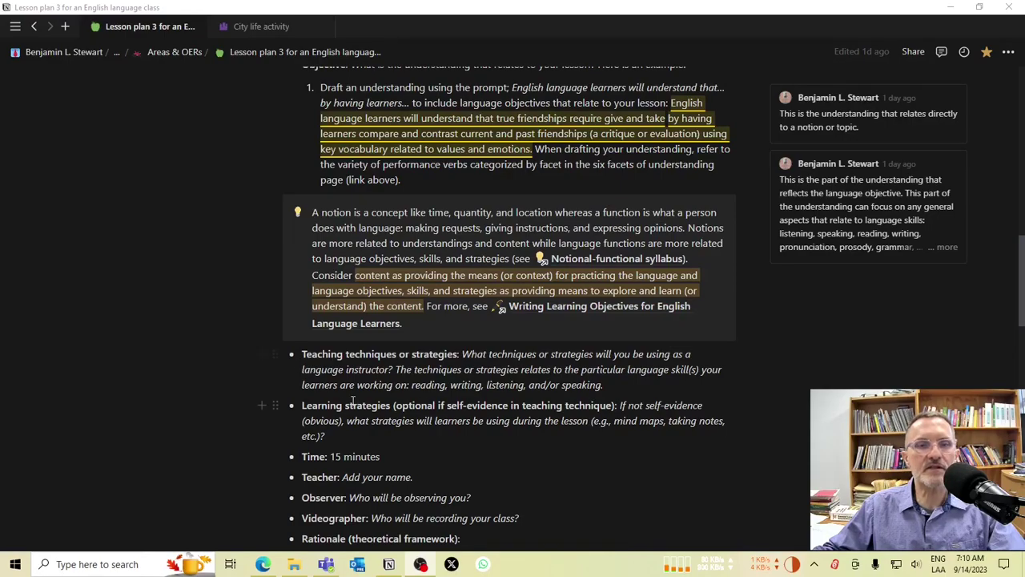
pyautogui.scroll(-1, 522, 410)
pyautogui.scroll(-2, 522, 410)
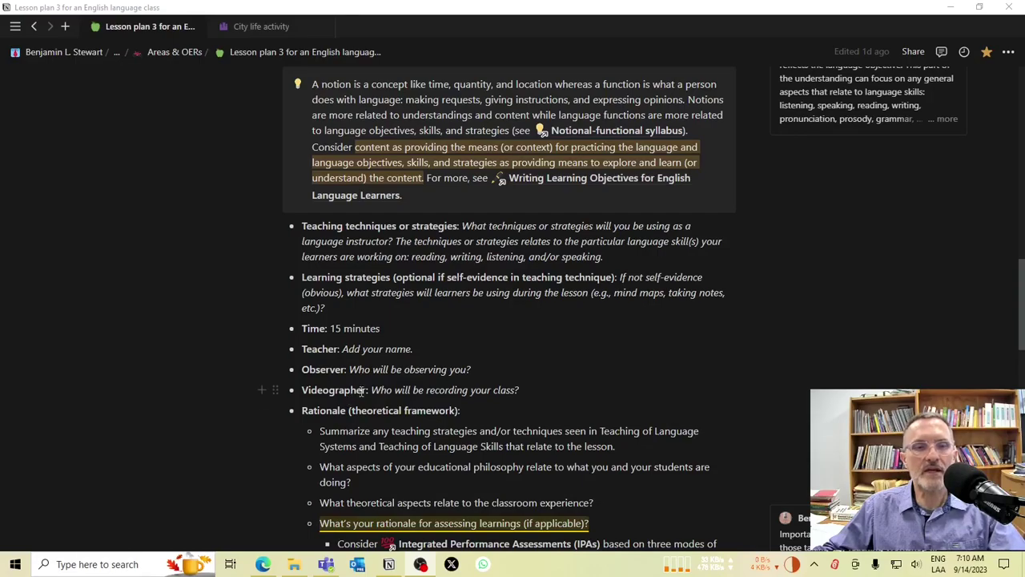
pyautogui.scroll(-3, 364, 389)
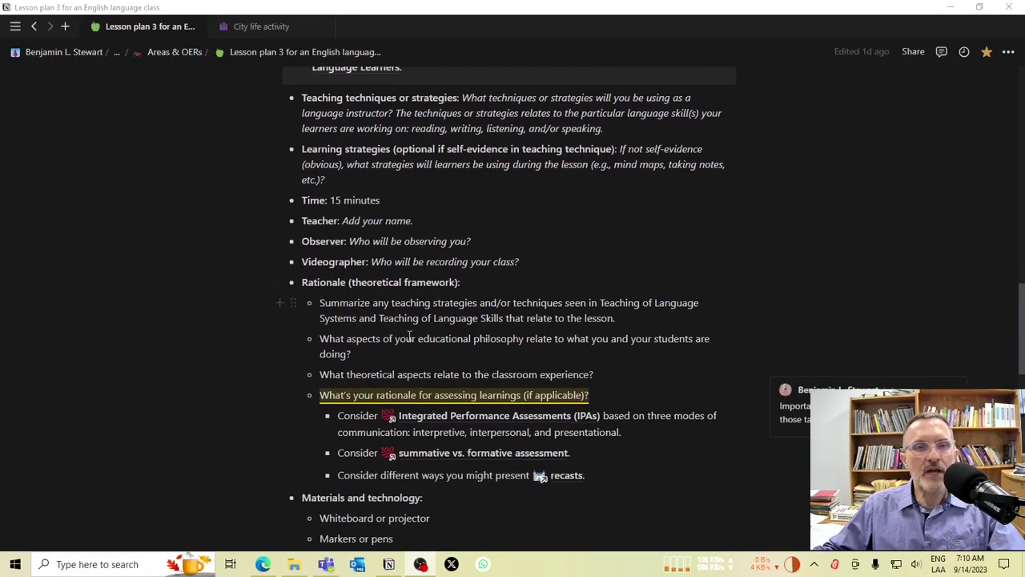
pyautogui.scroll(-5, 426, 343)
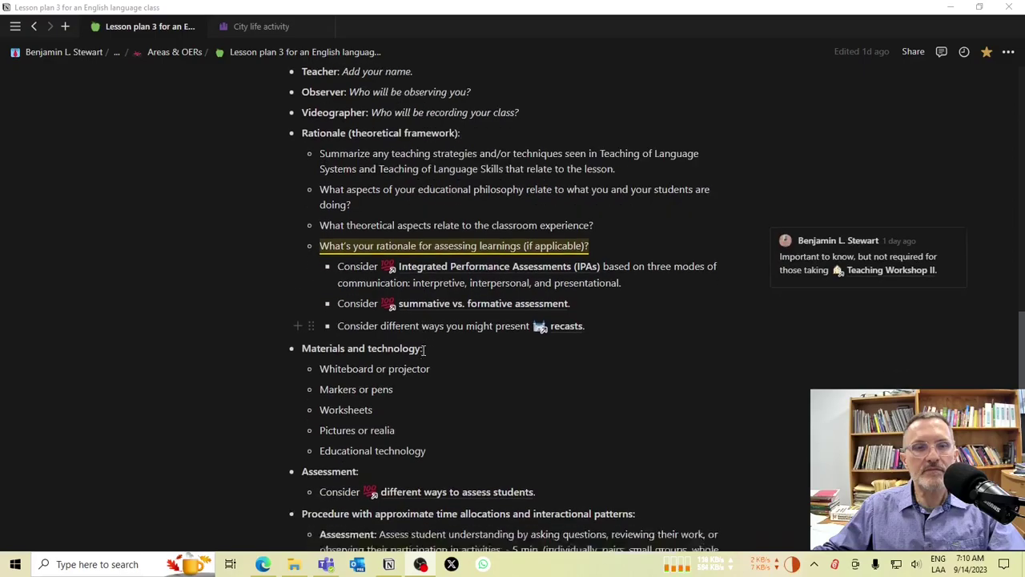
pyautogui.scroll(-3, 426, 343)
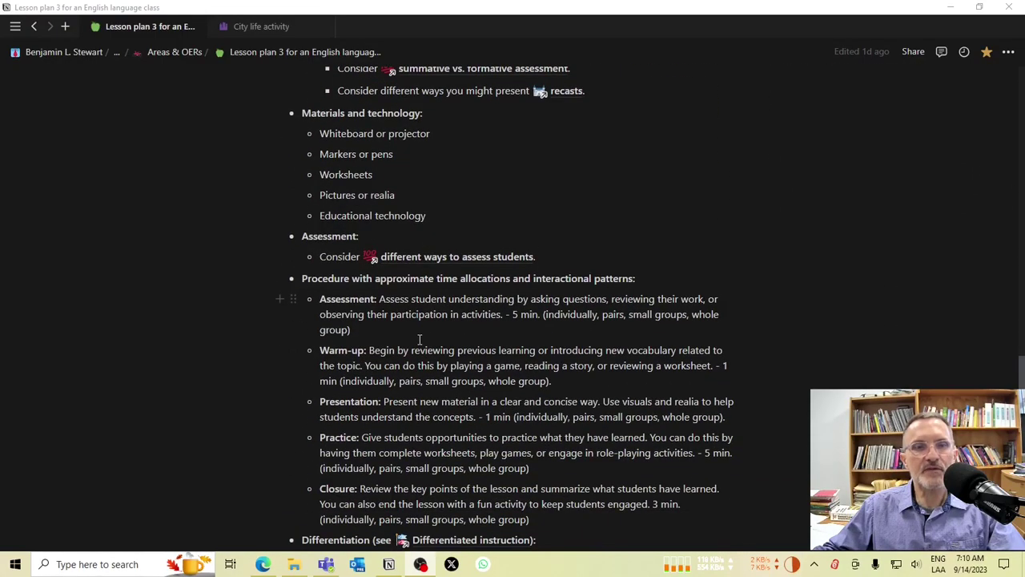
pyautogui.scroll(-4, 417, 328)
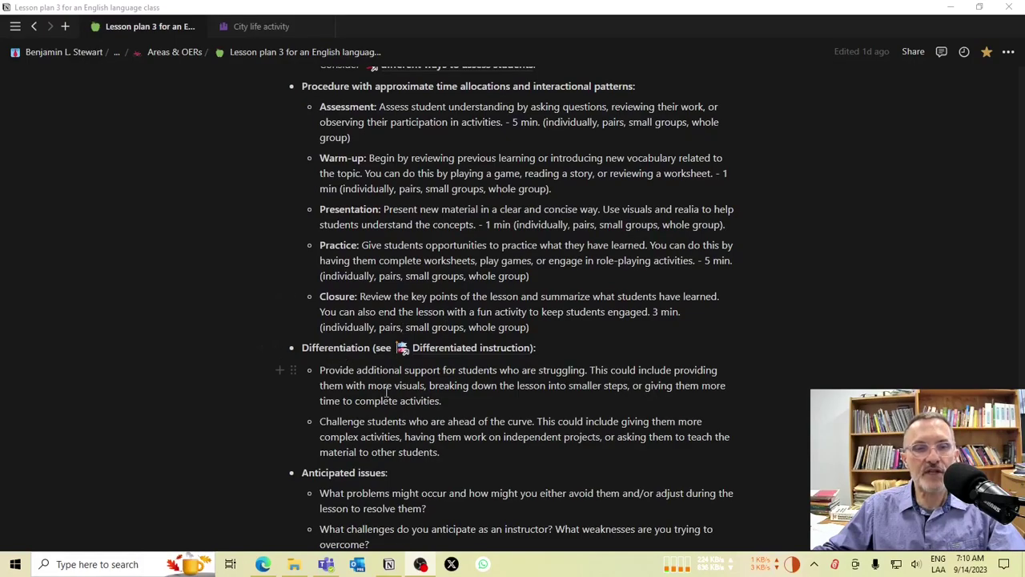
pyautogui.scroll(-3, 400, 374)
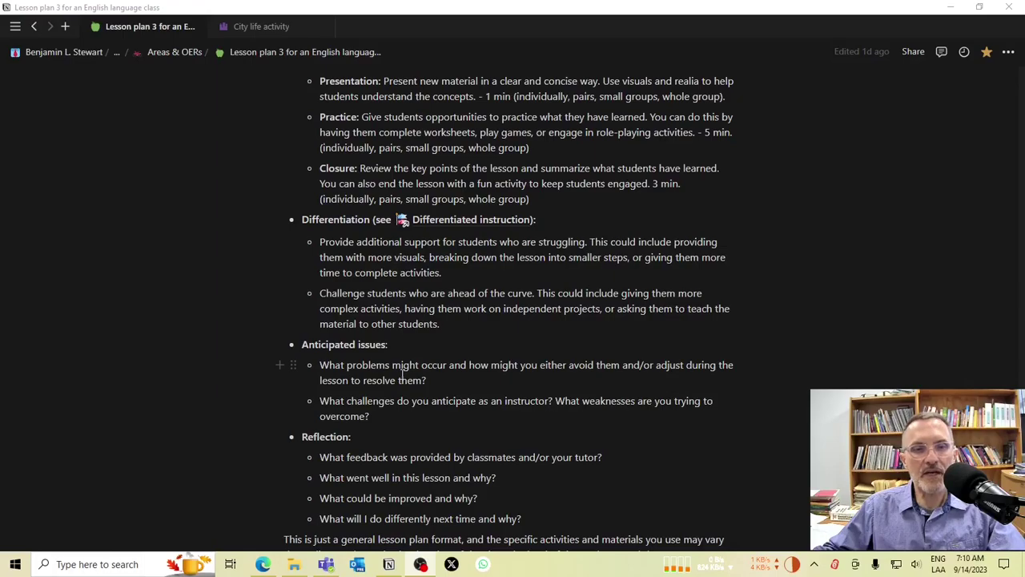
pyautogui.scroll(-3, 400, 373)
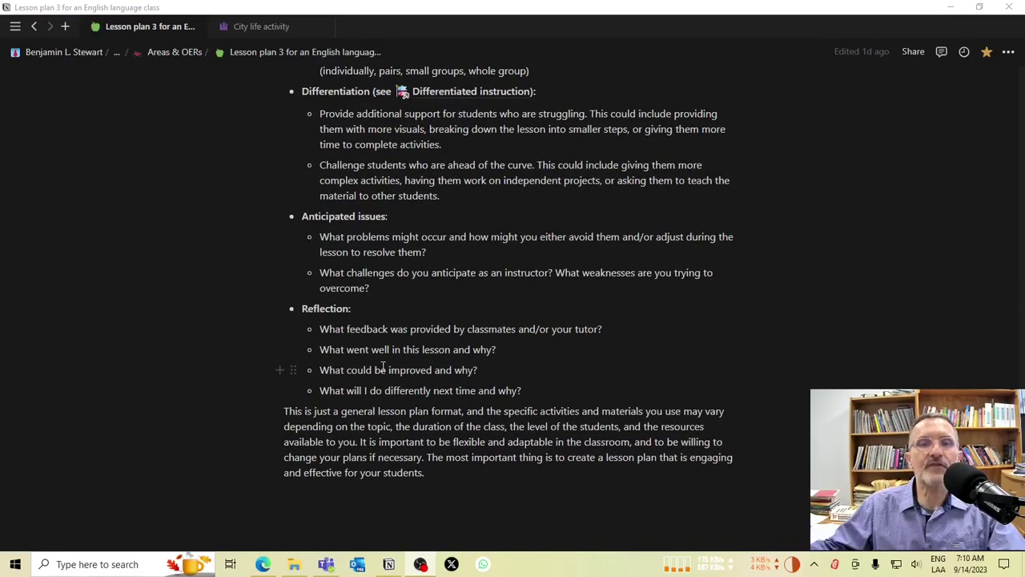
pyautogui.moveTo(535, 392); pyautogui.dragTo(320, 332)
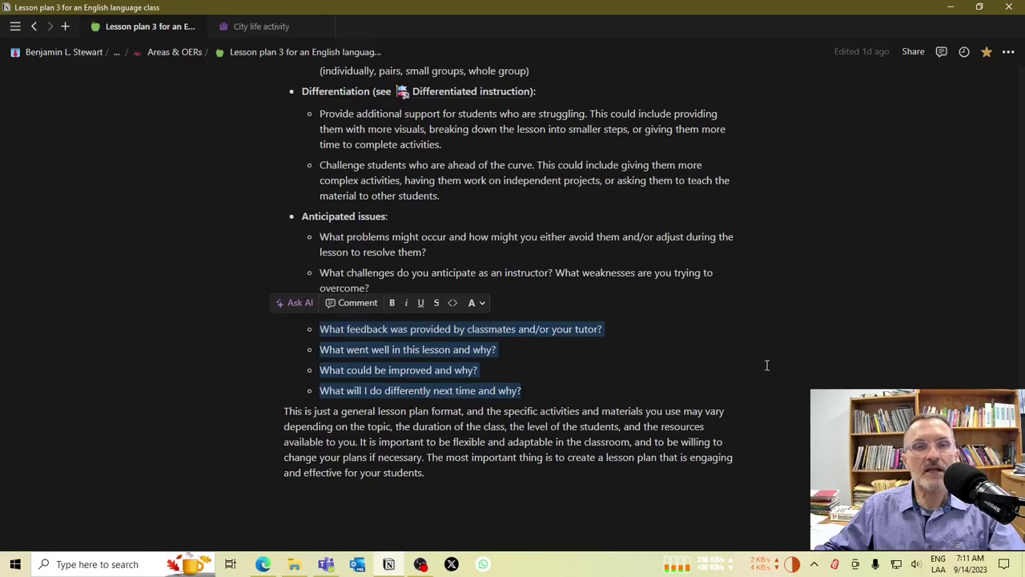
pyautogui.scroll(15, 749, 365)
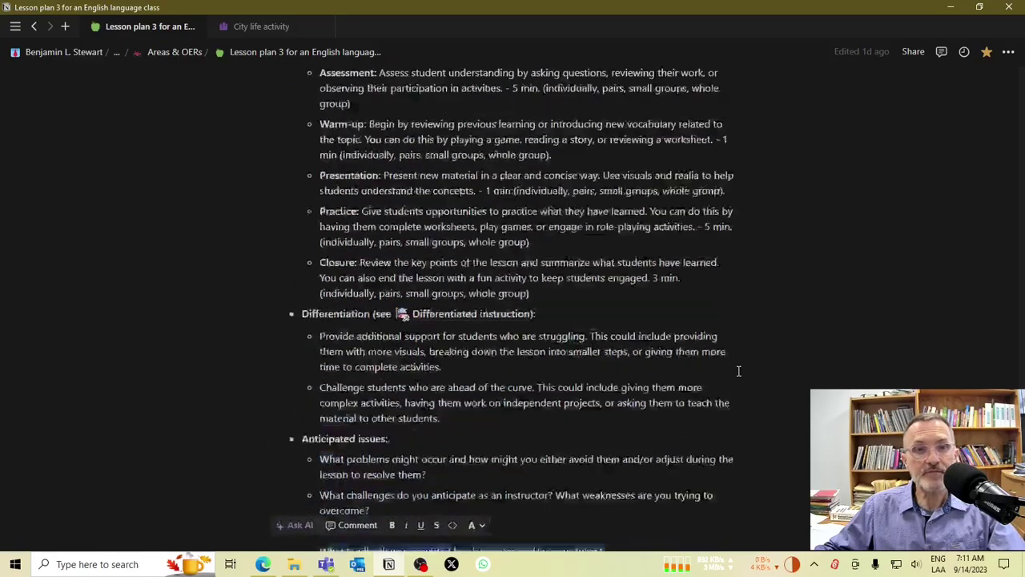
pyautogui.scroll(7, 729, 376)
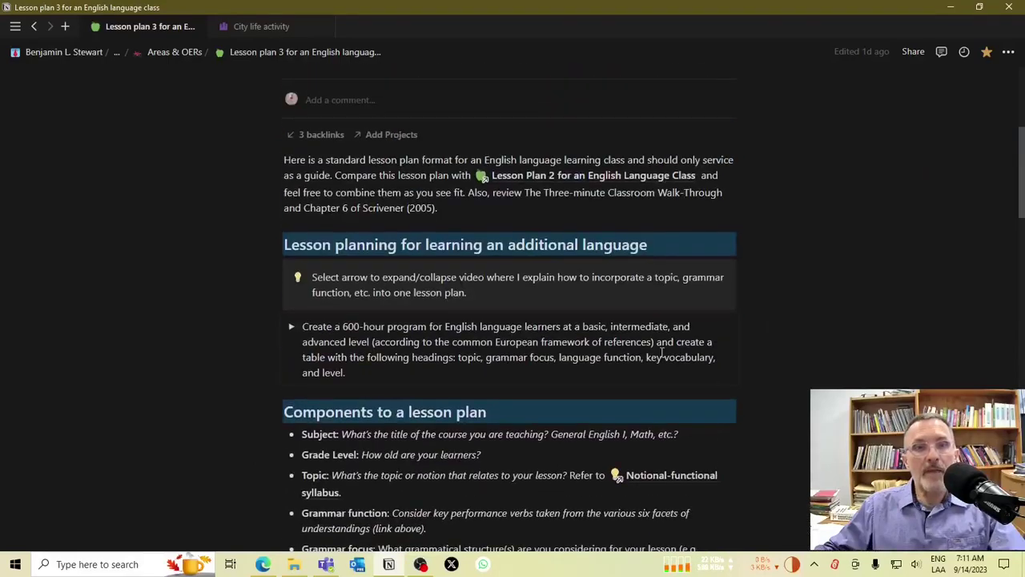
pyautogui.scroll(-3, 660, 361)
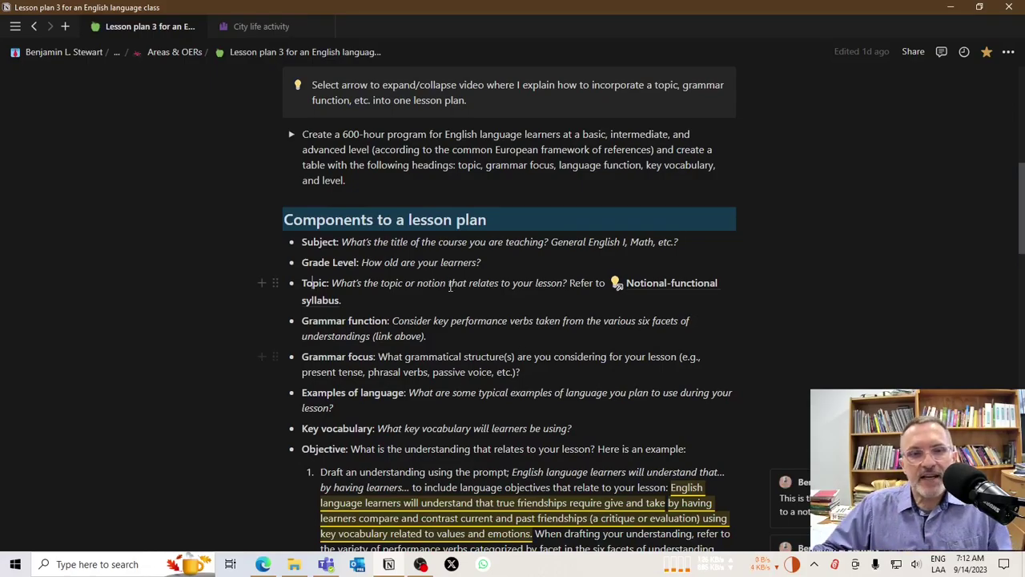
# Add a new bullet below the Topic item and type 'Context:' into it
pyautogui.scroll(-3, 433, 313)
pyautogui.scroll(-6, 430, 314)
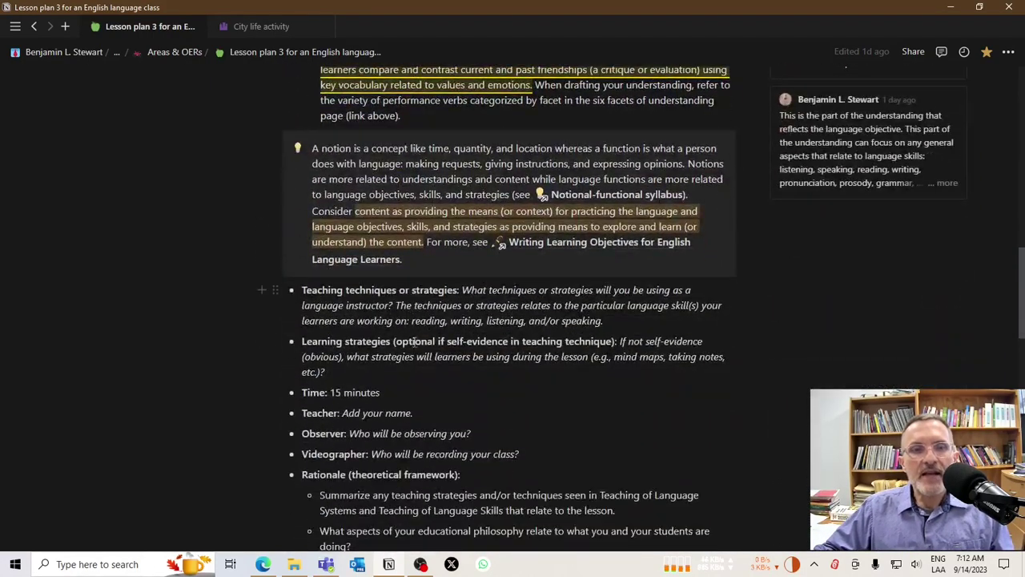
pyautogui.scroll(8, 427, 374)
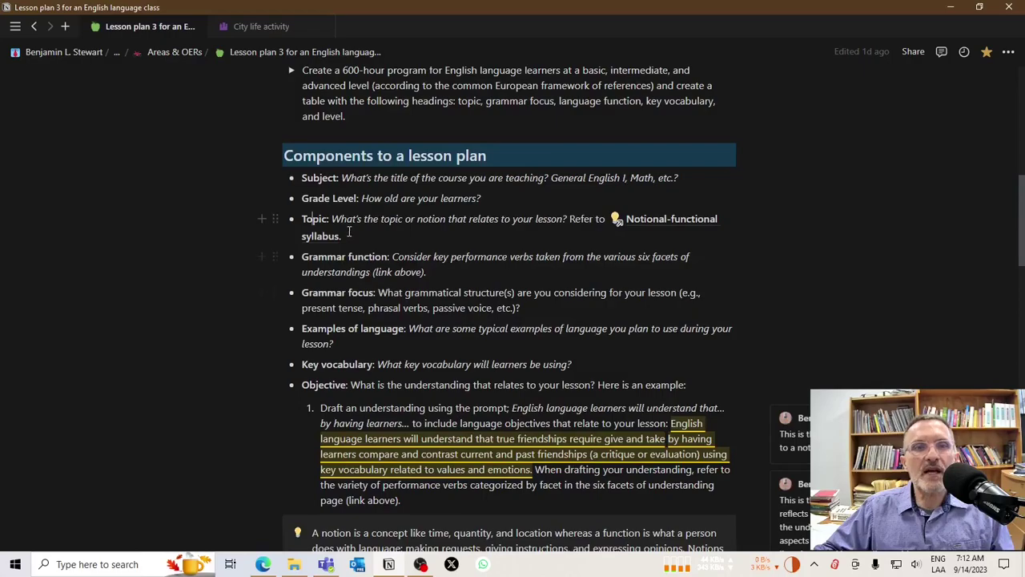
pyautogui.press('Return')
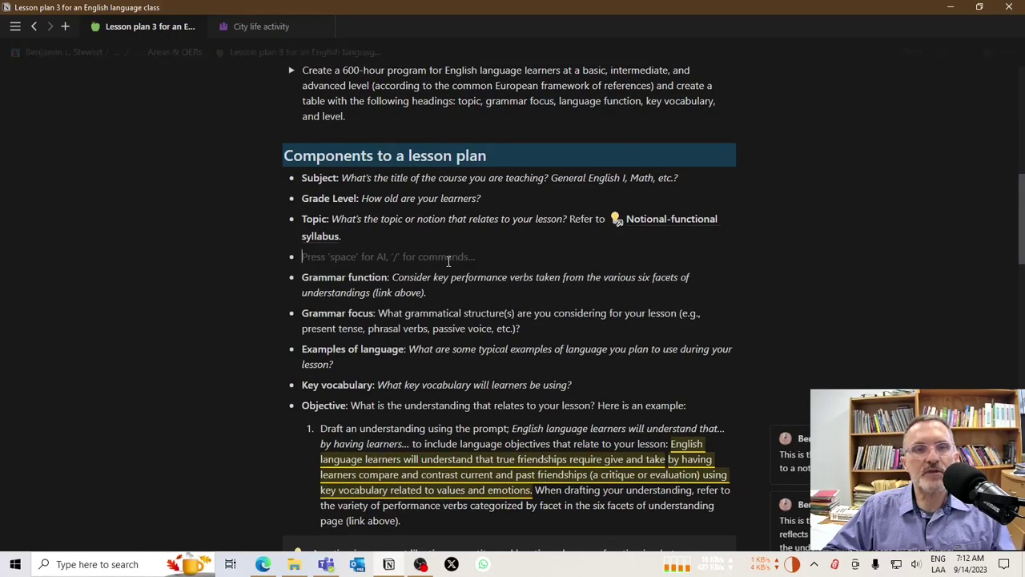
pyautogui.write('()')
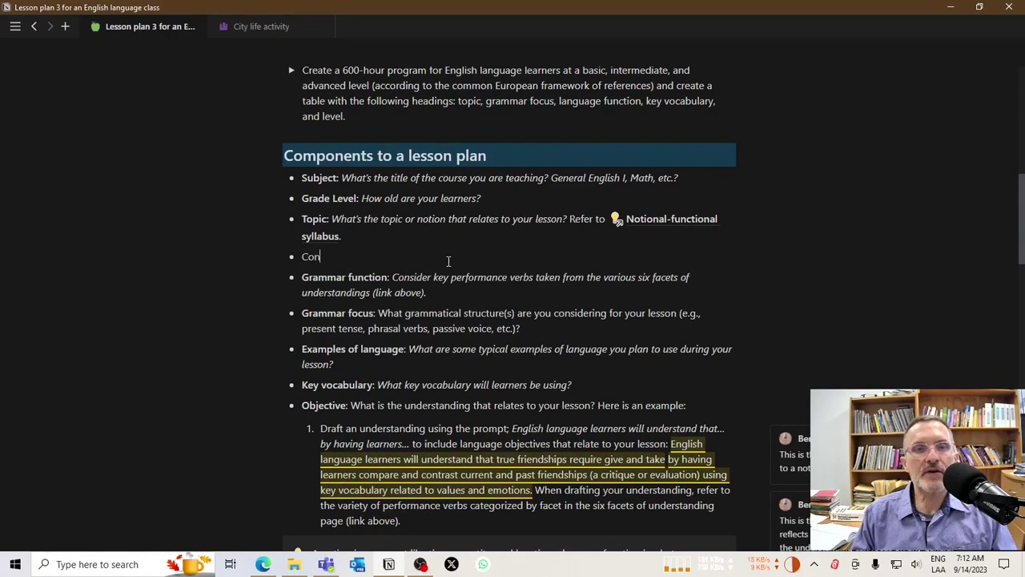
pyautogui.press('BackSpace')
pyautogui.press('BackSpace')
pyautogui.write('C')
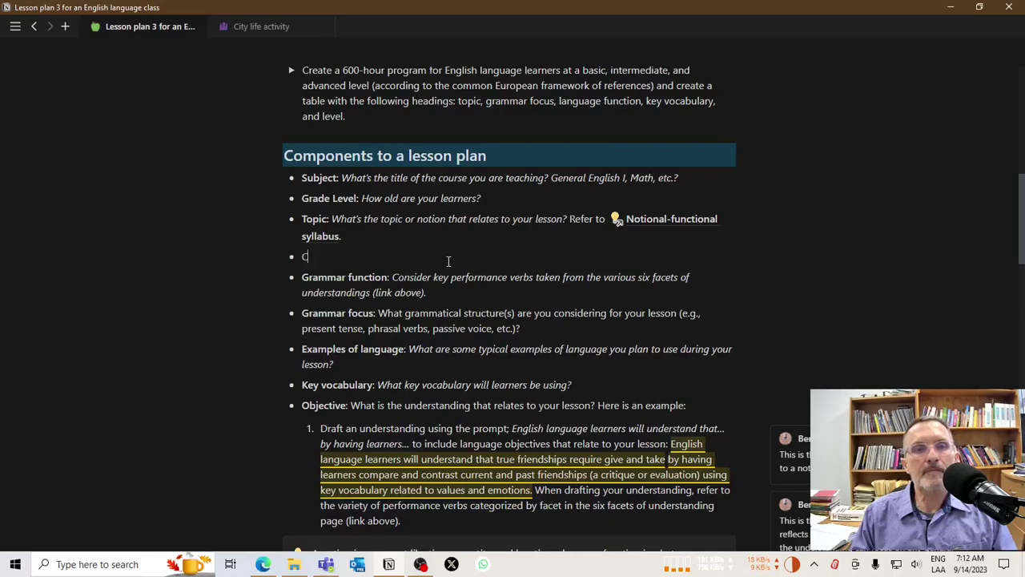
pyautogui.write('ontext:')
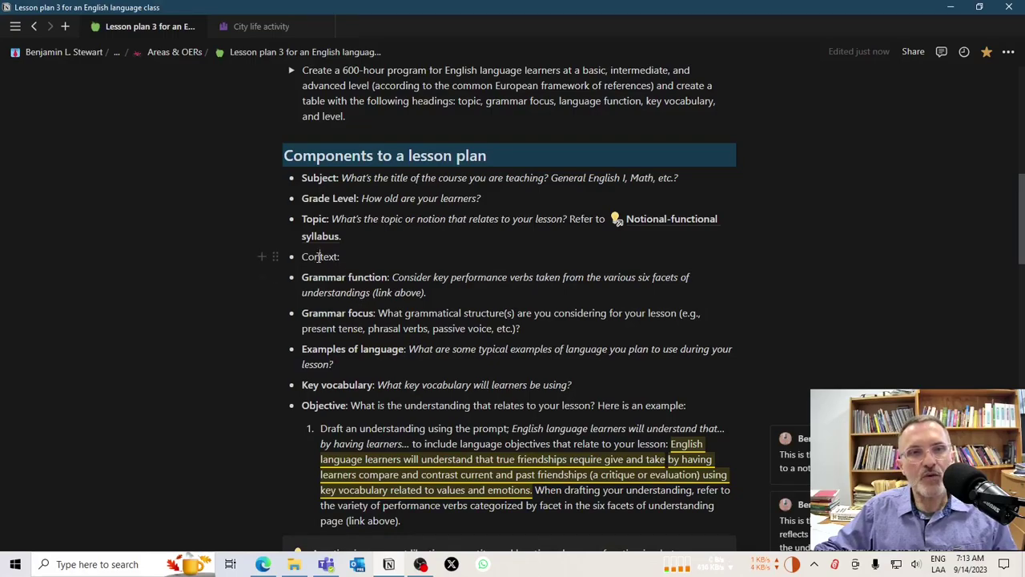
# Accept the suggested prompt and complete it as 'What is the situation of your lesson?'
pyautogui.press('Tab')
pyautogui.press('BackSpace')
pyautogui.press('BackSpace')
pyautogui.press('BackSpace')
pyautogui.press('BackSpace')
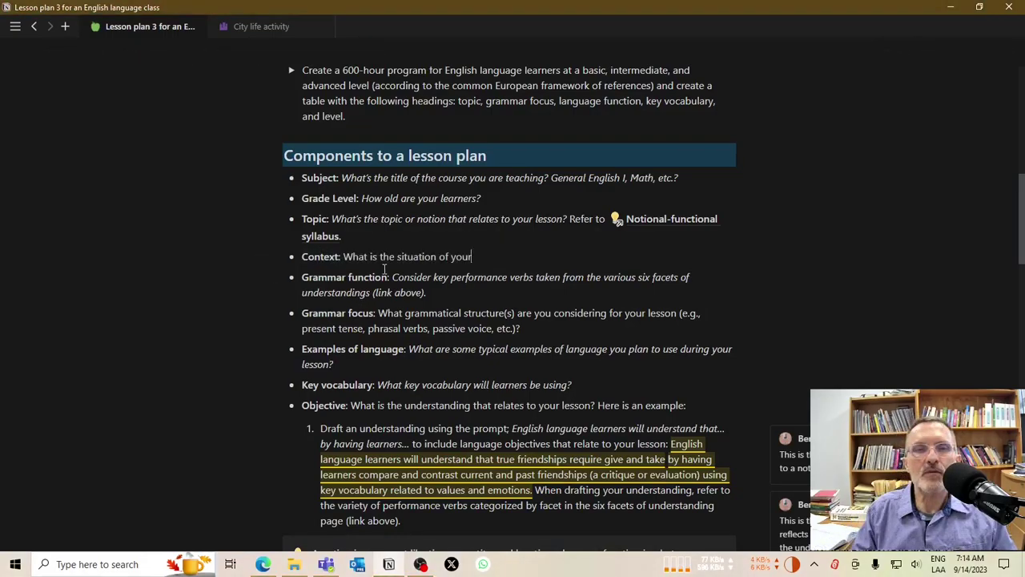
pyautogui.write('y')
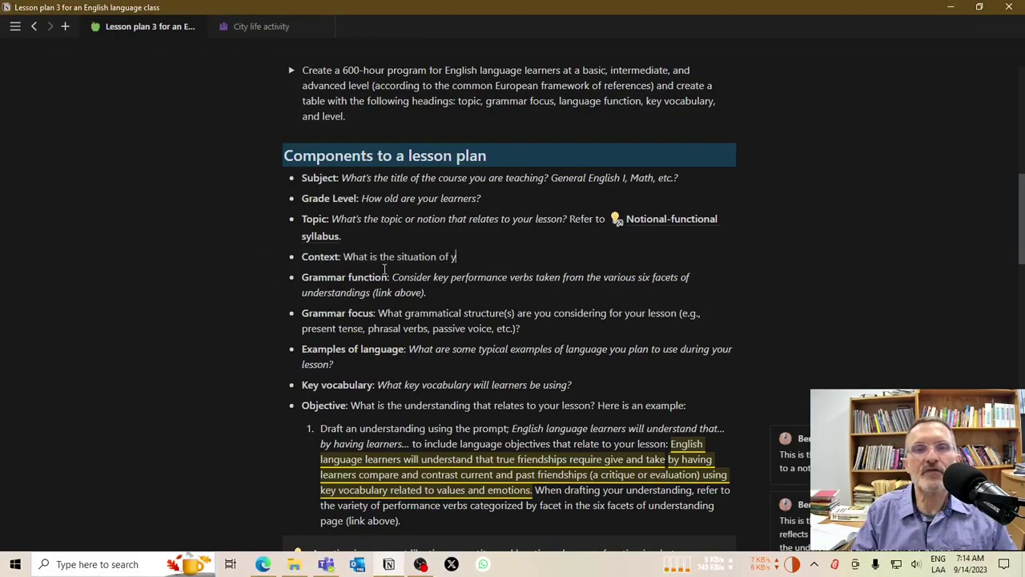
pyautogui.write('our lesson?')
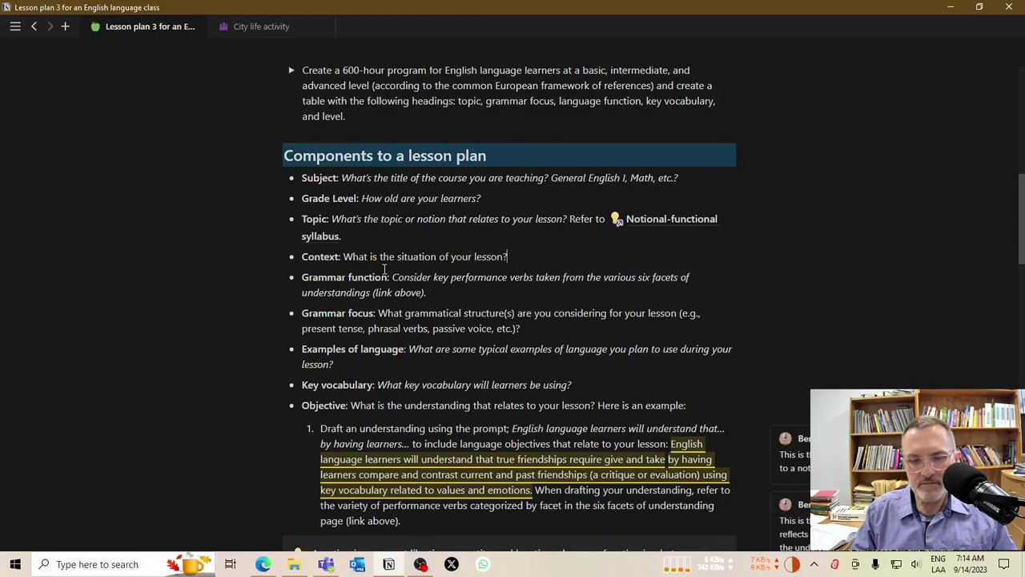